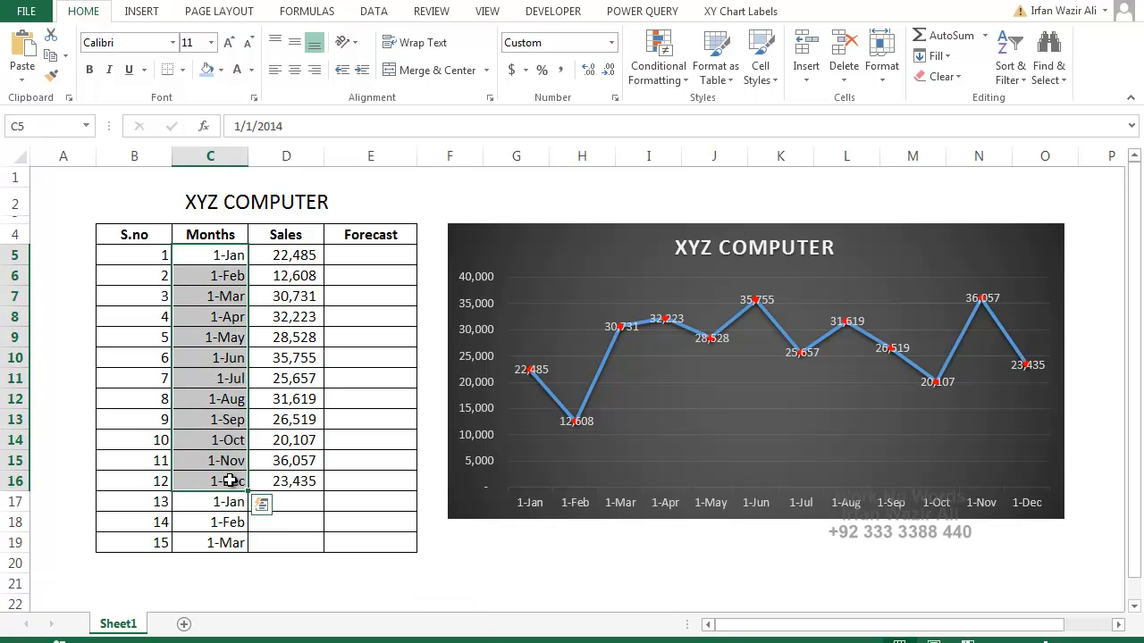
- Review the monthly sales figures, the blank sales cells for months 13 to 15, and the data range behind the line chart
{"action": "left_click_drag", "start_coordinate": [286, 259], "coordinate": [295, 479]}
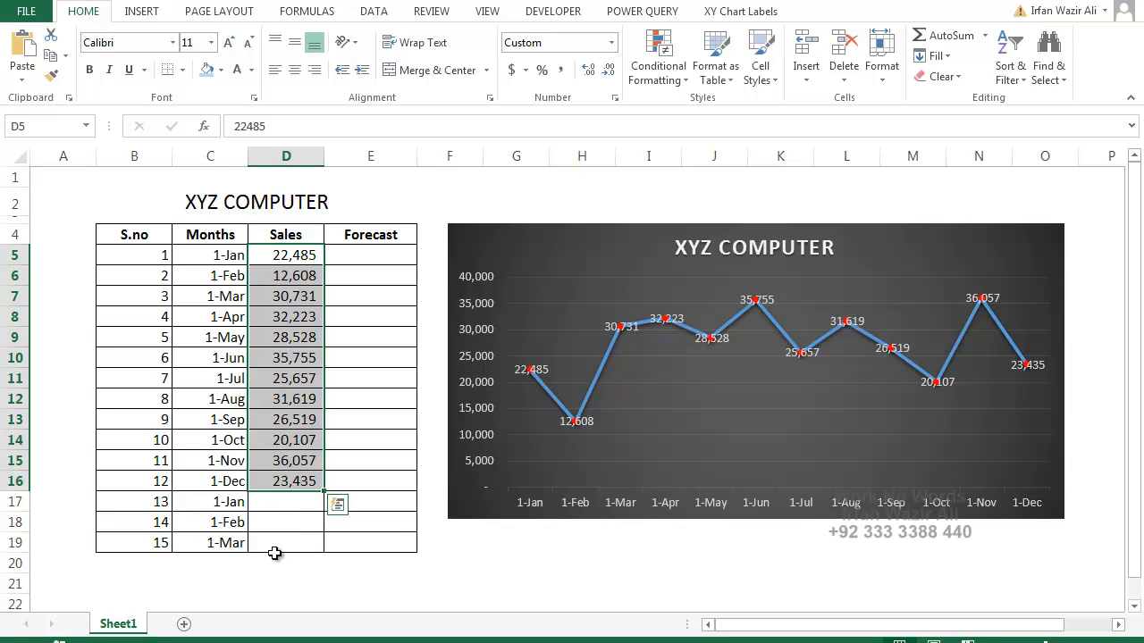
{"action": "left_click", "coordinate": [287, 502]}
{"action": "left_click", "coordinate": [288, 523]}
{"action": "left_click", "coordinate": [288, 543]}
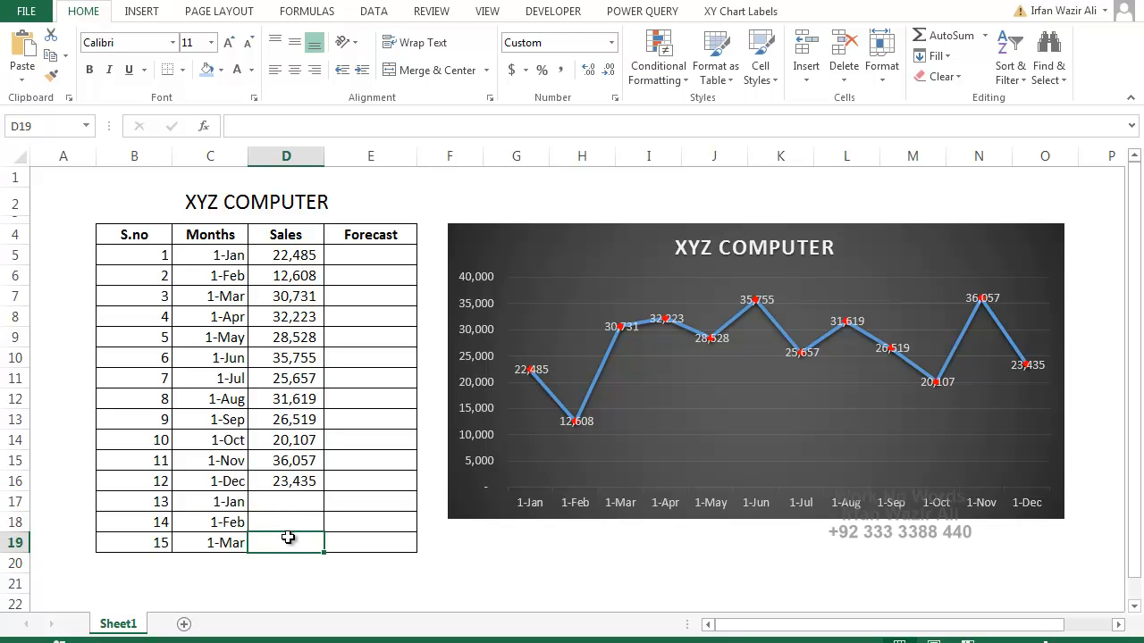
{"action": "left_click_drag", "start_coordinate": [222, 258], "coordinate": [298, 480]}
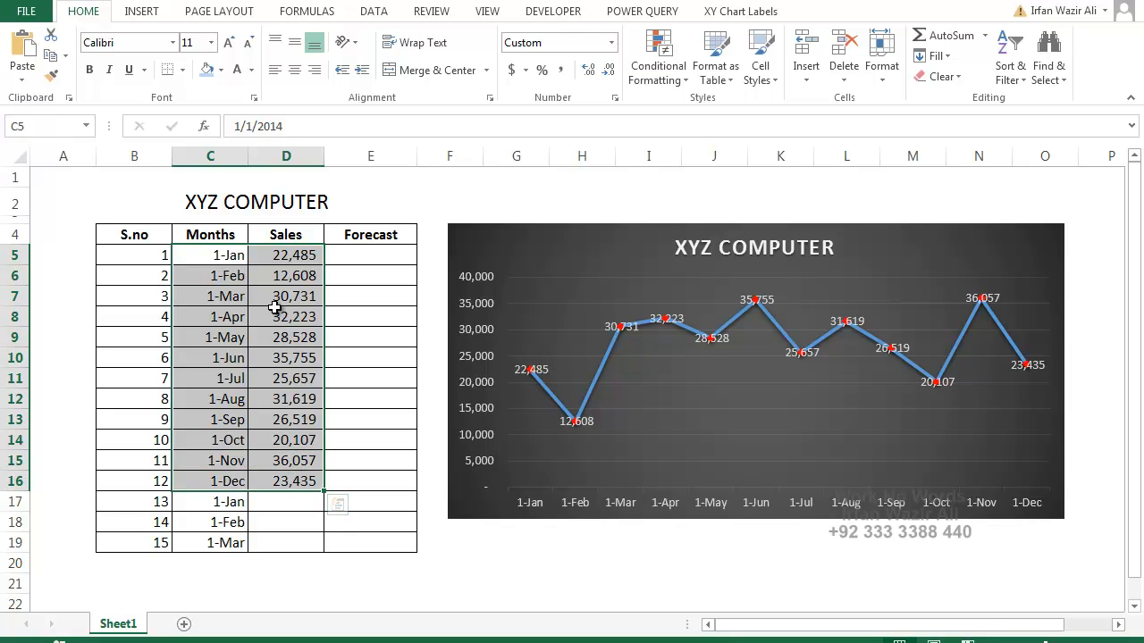
{"action": "left_click", "coordinate": [502, 240]}
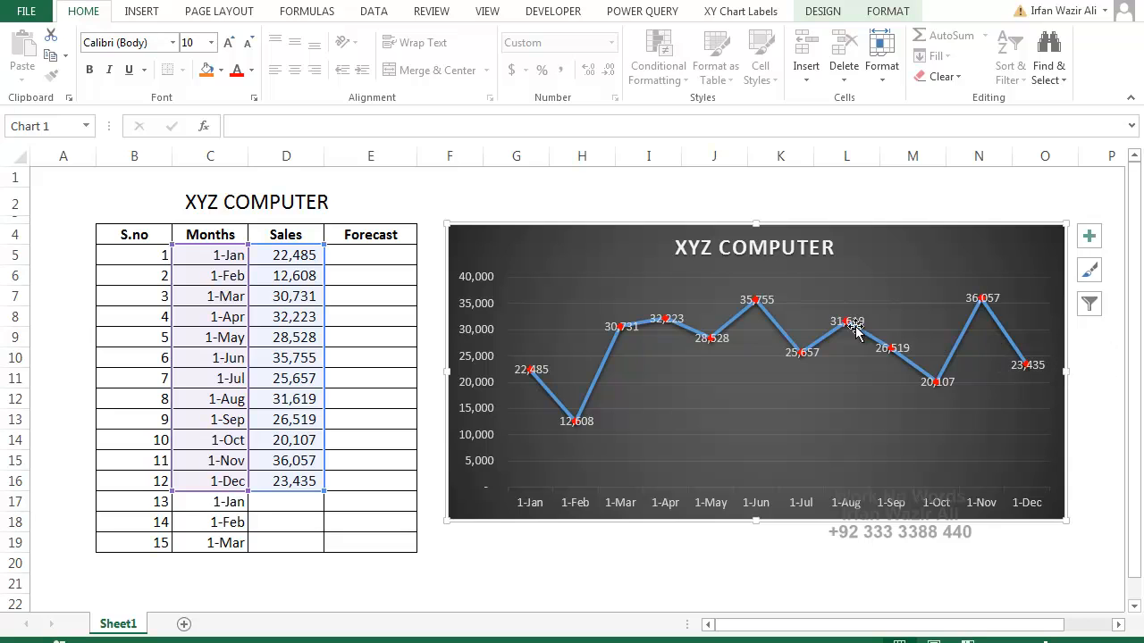
{"action": "left_click", "coordinate": [387, 344]}
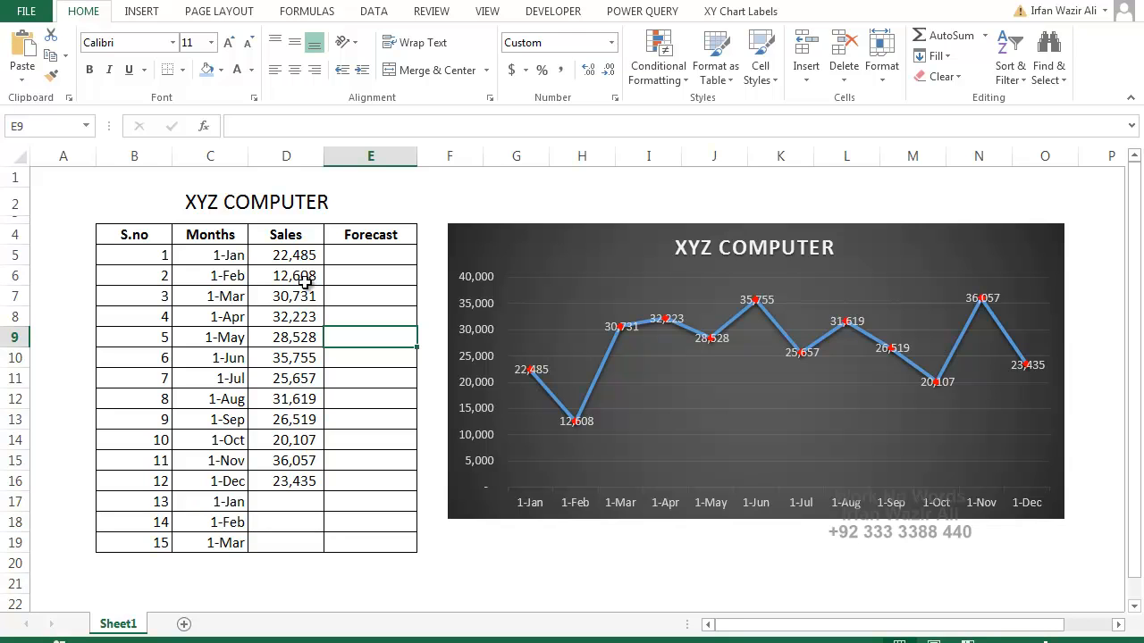
- Extend the sales series in D5:D16 down through D19 with AutoFill and inspect the projected cells
{"action": "left_click_drag", "start_coordinate": [305, 256], "coordinate": [302, 478]}
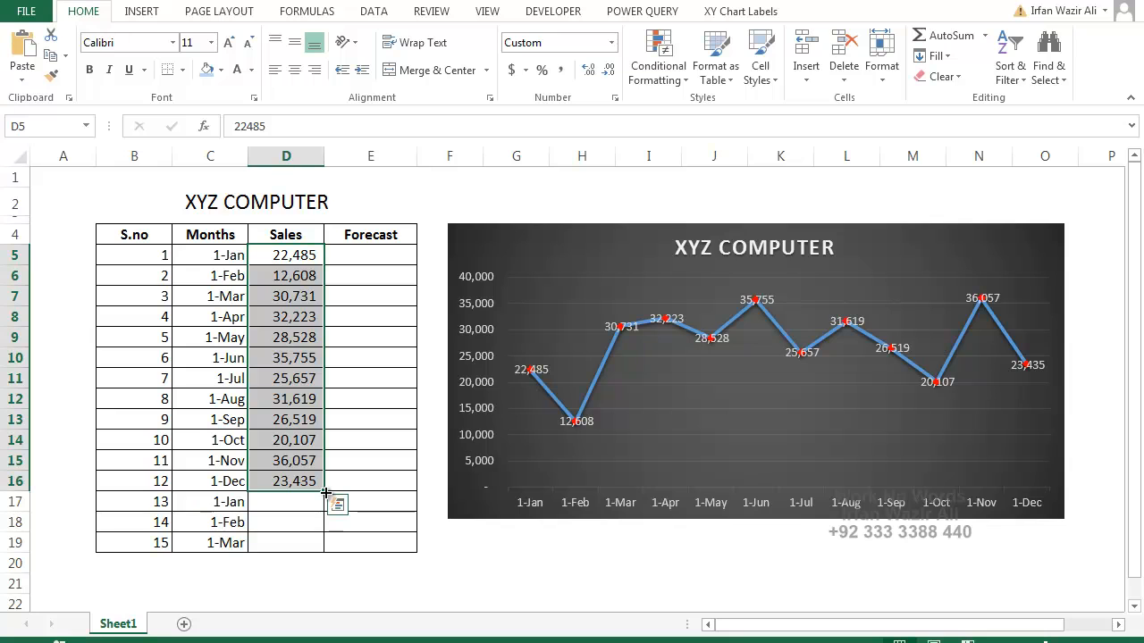
{"action": "left_click_drag", "start_coordinate": [325, 493], "coordinate": [327, 551]}
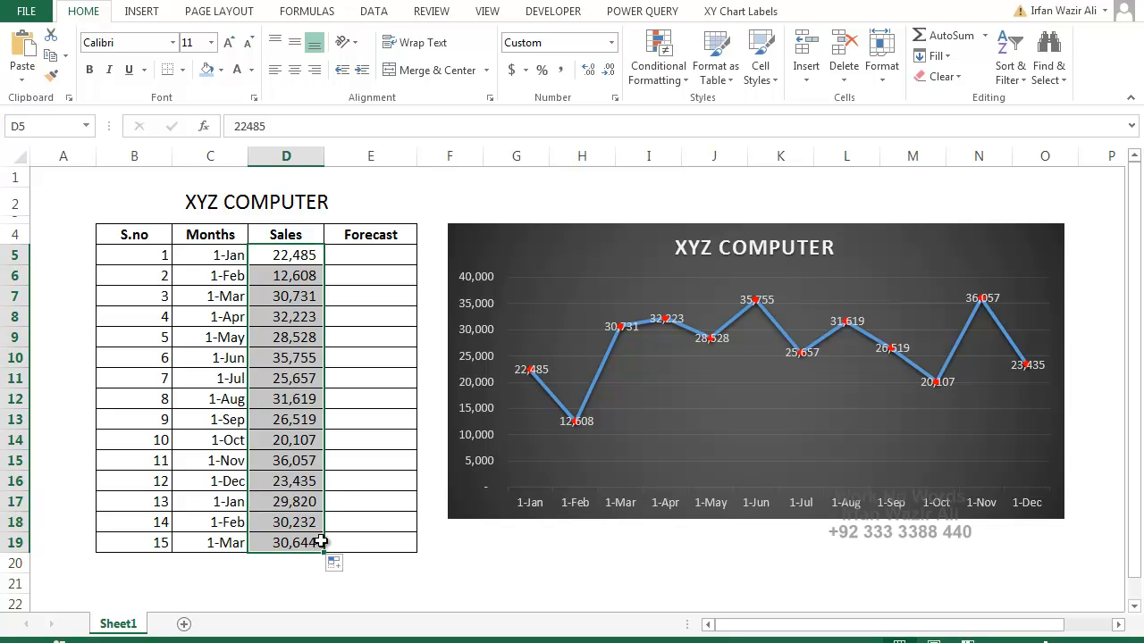
{"action": "left_click", "coordinate": [317, 504]}
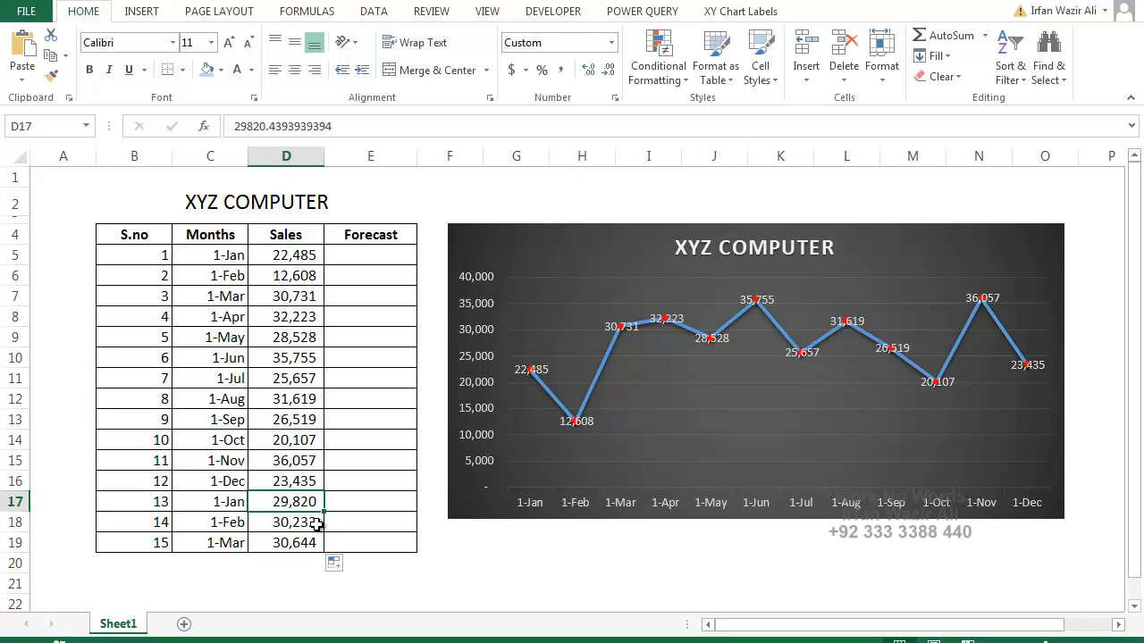
{"action": "left_click", "coordinate": [317, 523]}
{"action": "left_click", "coordinate": [316, 543]}
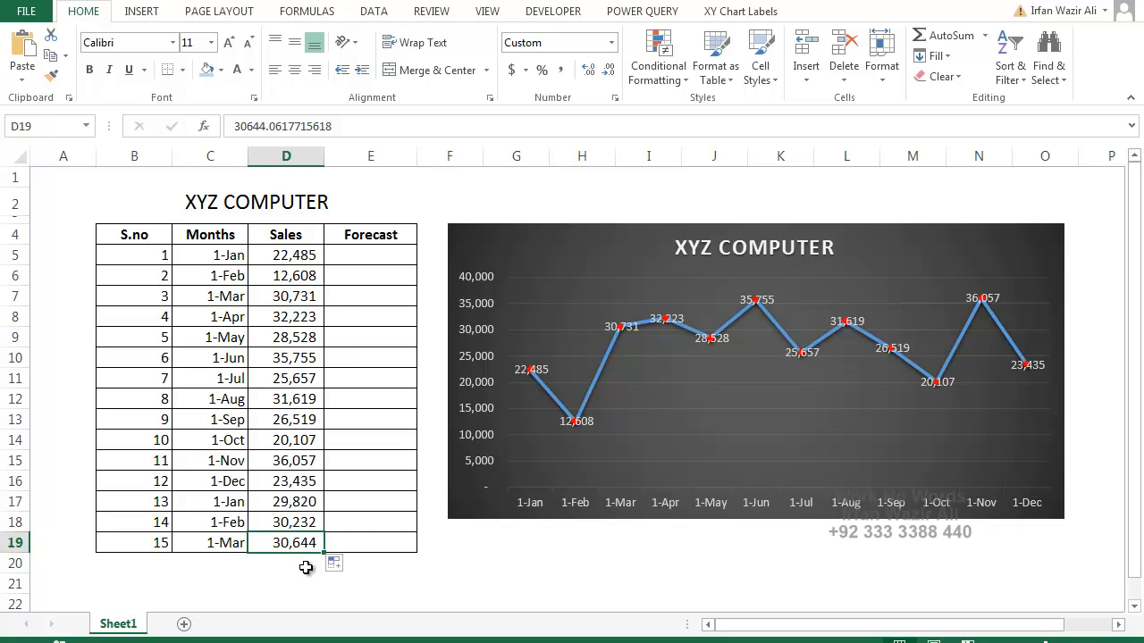
- Clear the projected sales values in D17:D19
{"action": "left_click_drag", "start_coordinate": [305, 502], "coordinate": [306, 541]}
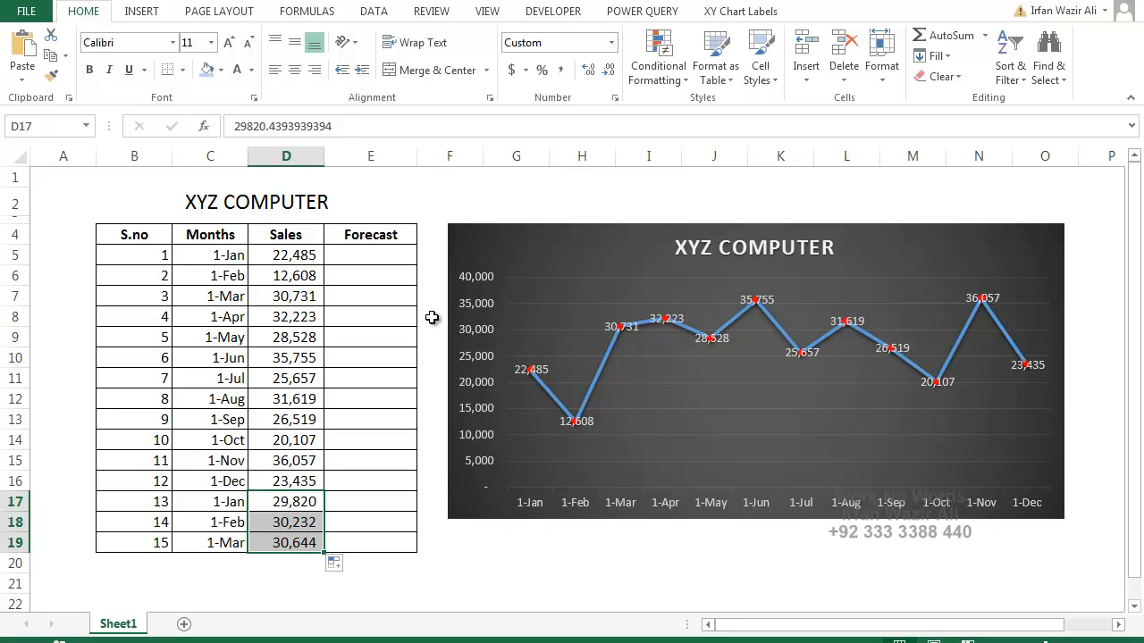
{"action": "key", "text": "Delete"}
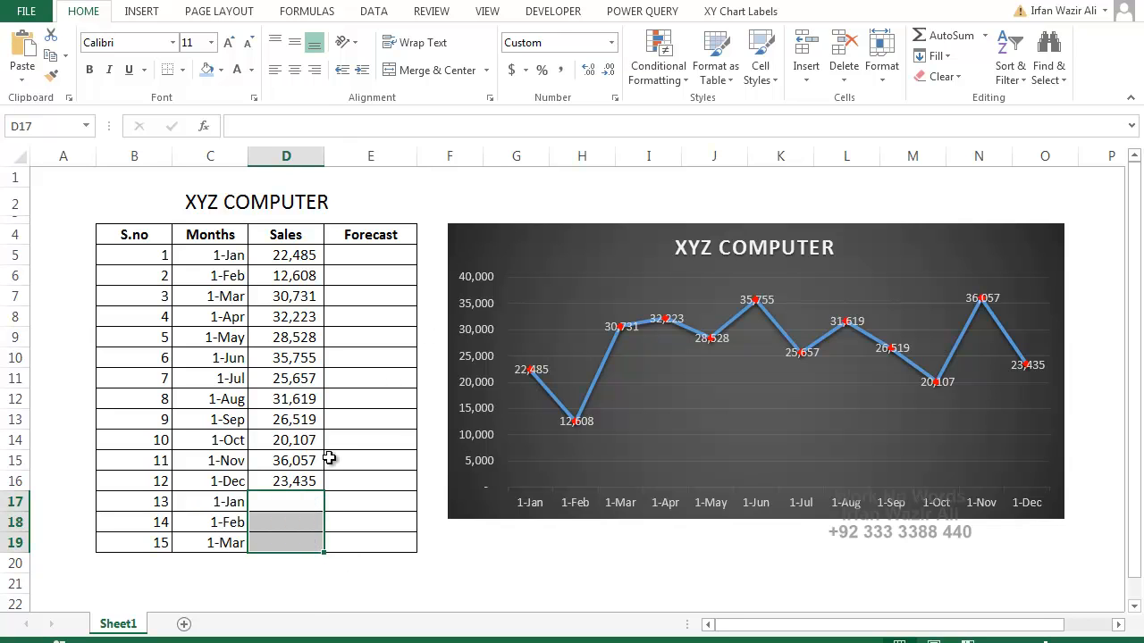
- Add a Linear Forecast trendline to the XYZ COMPUTER sales chart
{"action": "left_click", "coordinate": [479, 252]}
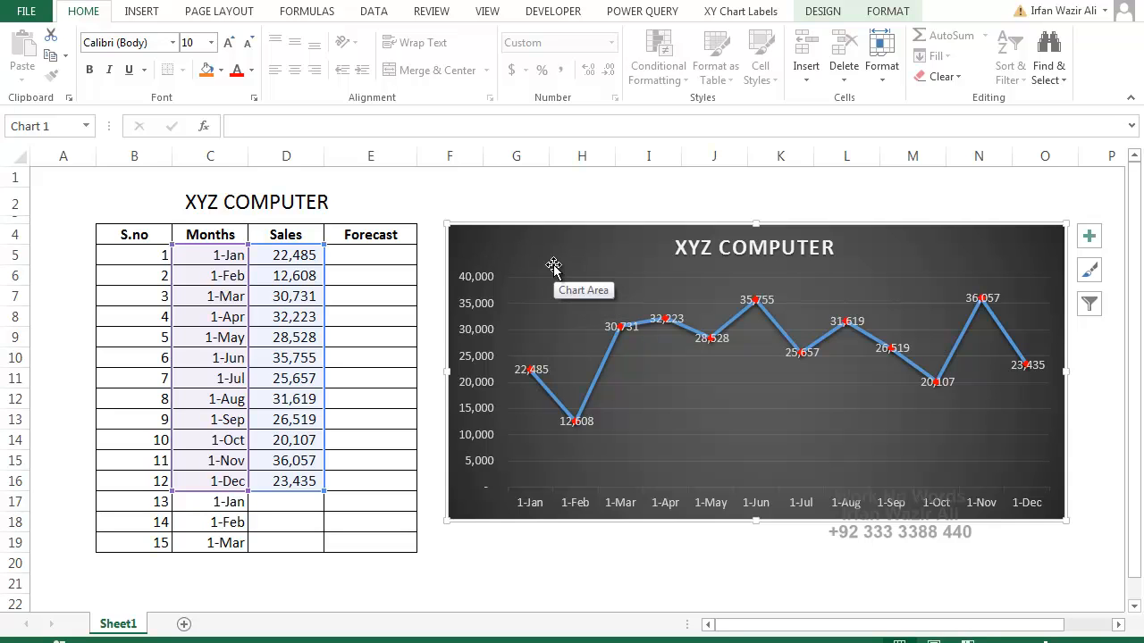
{"action": "left_click", "coordinate": [822, 11]}
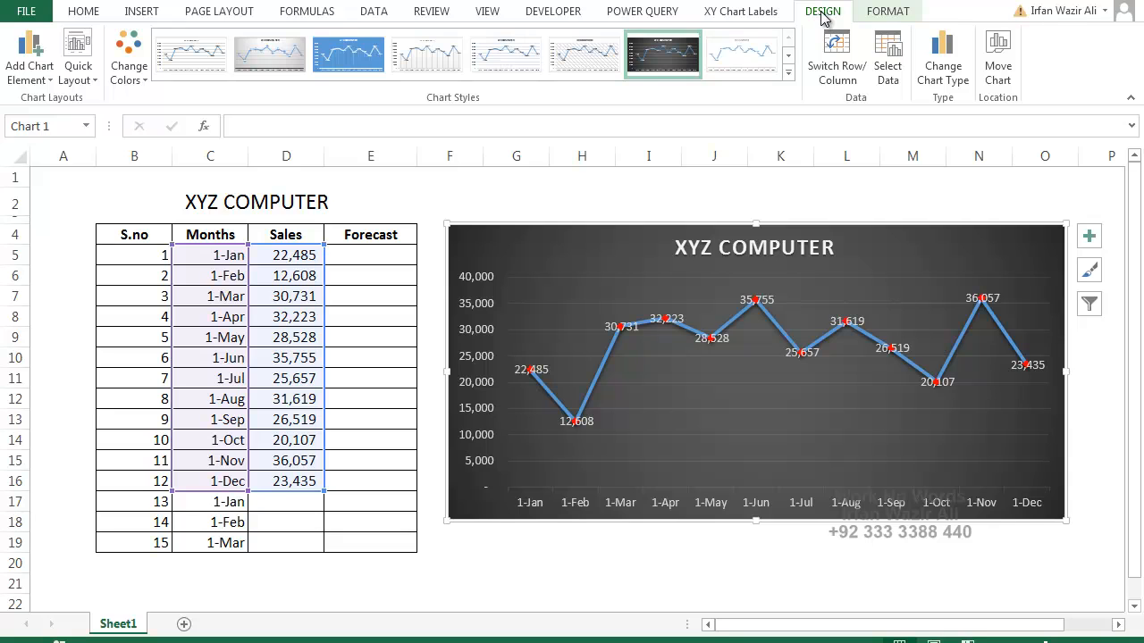
{"action": "left_click", "coordinate": [49, 80]}
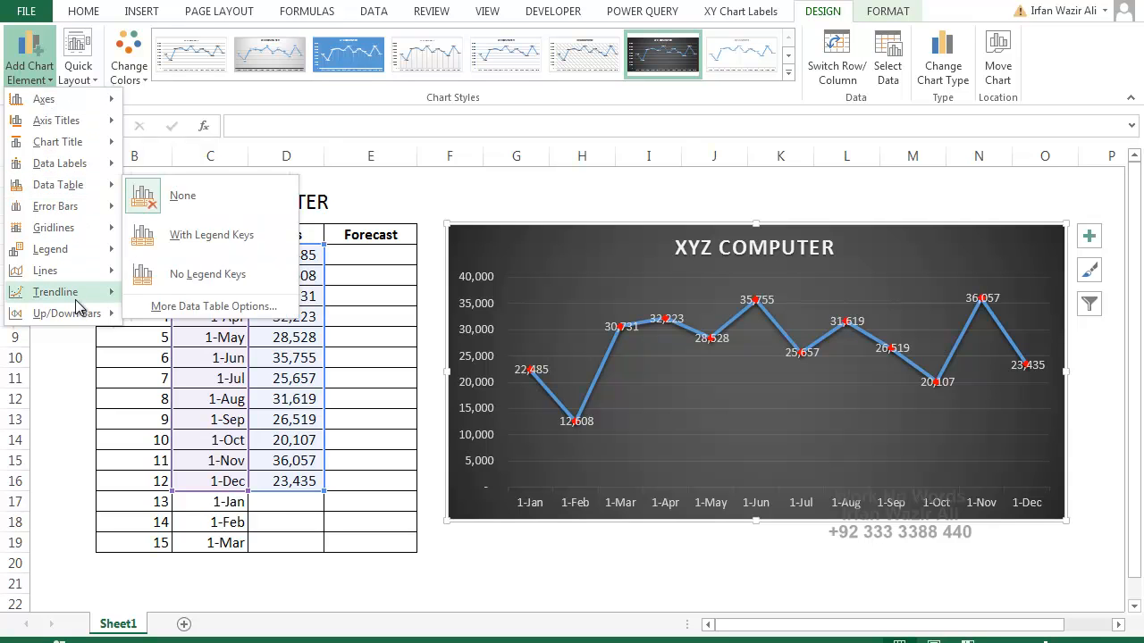
{"action": "mouse_move", "coordinate": [78, 303]}
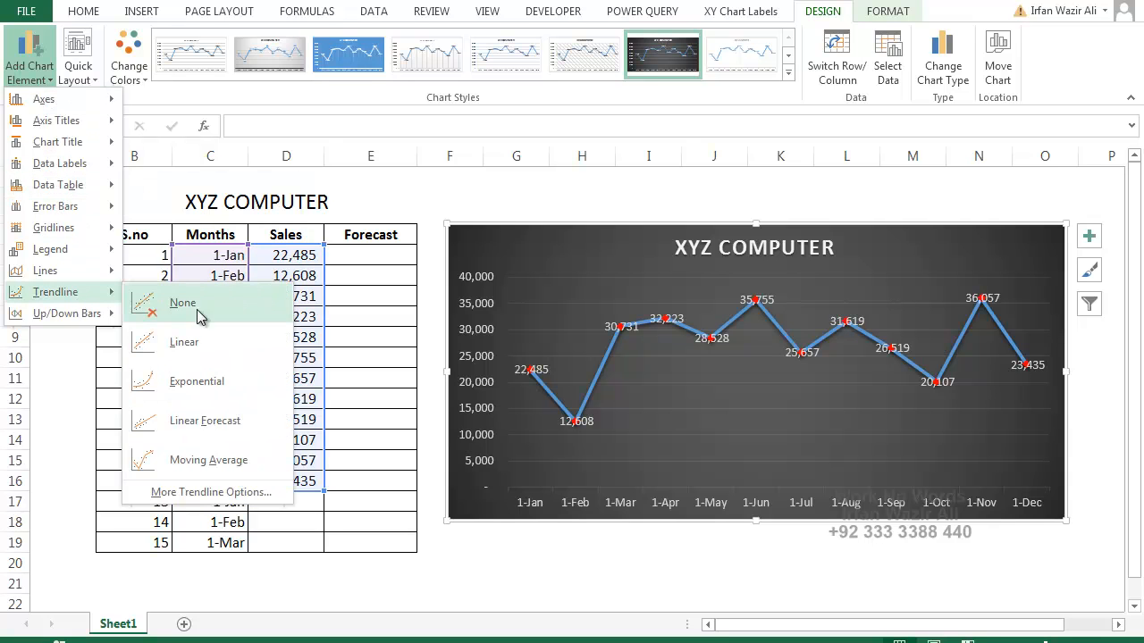
{"action": "left_click", "coordinate": [230, 427]}
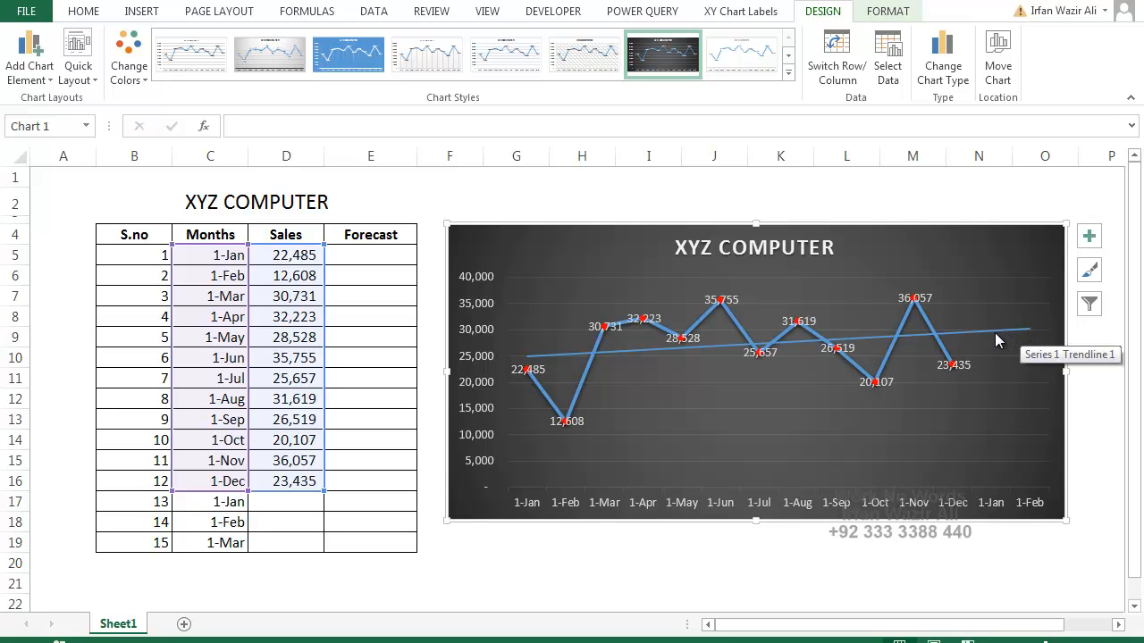
- Set the trendline's forward forecast to 3 periods and close its formatting options
{"action": "left_click", "coordinate": [954, 332]}
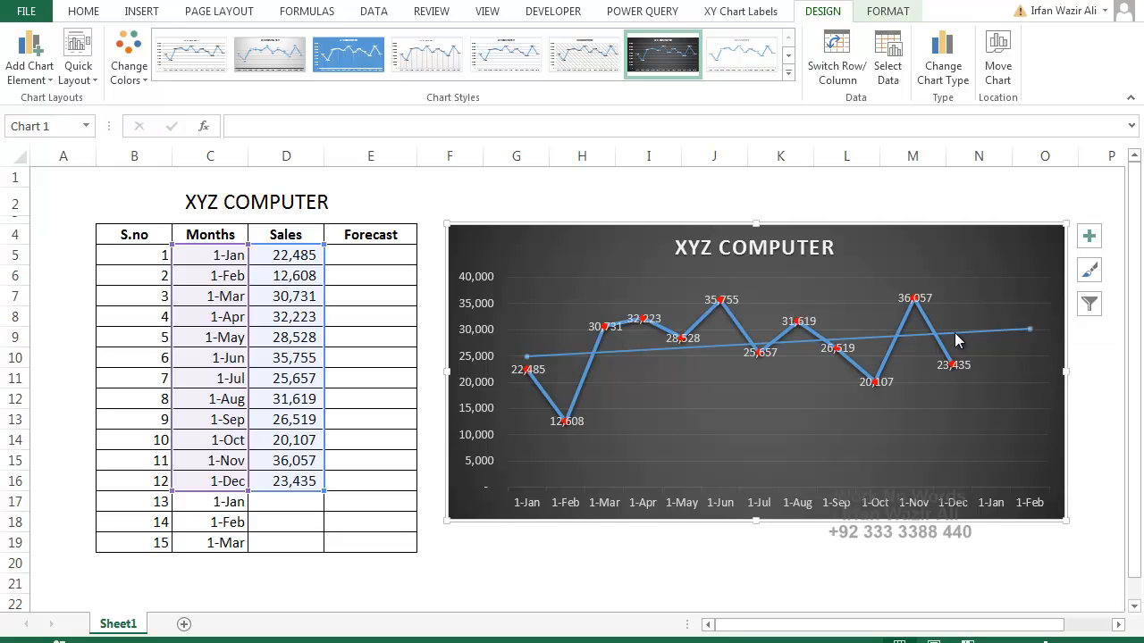
{"action": "right_click", "coordinate": [955, 333]}
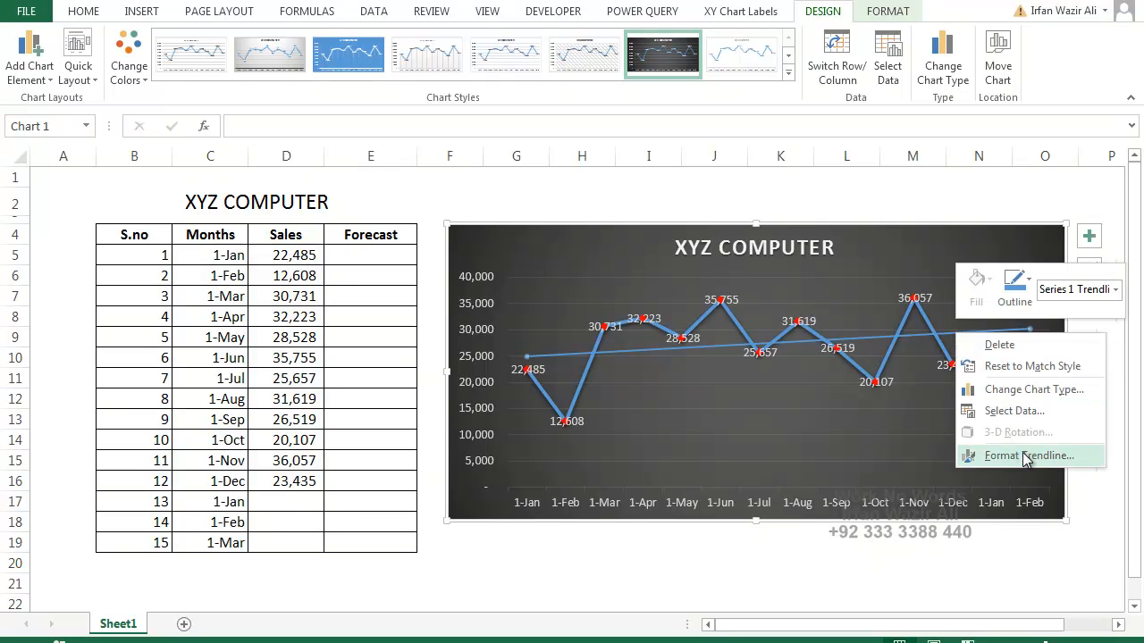
{"action": "left_click", "coordinate": [1064, 456]}
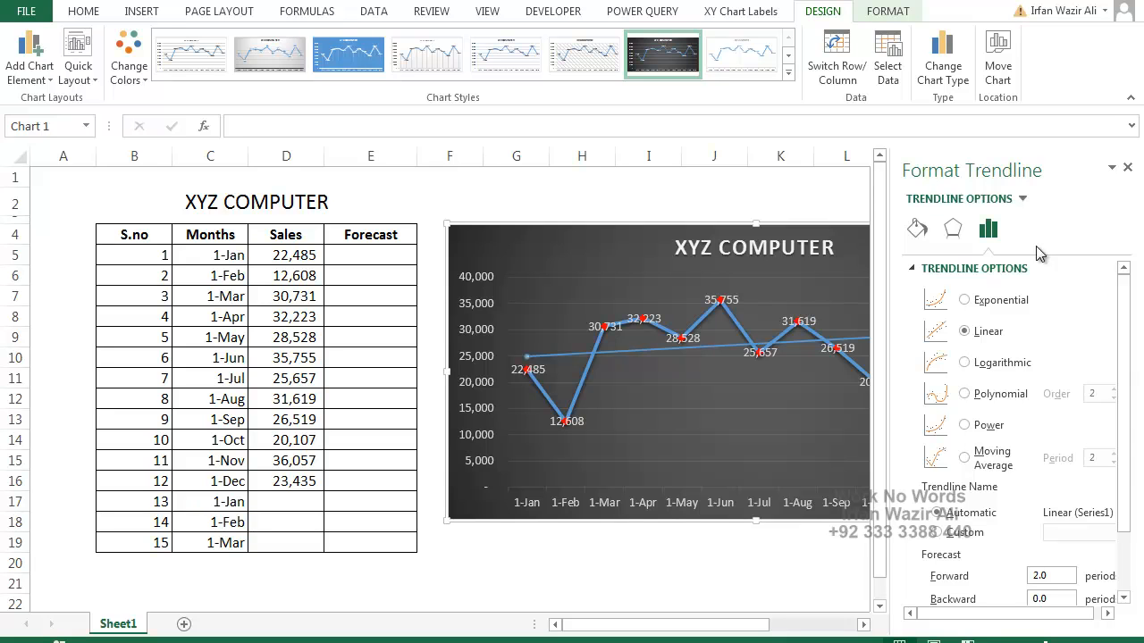
{"action": "left_click_drag", "start_coordinate": [1124, 459], "coordinate": [1125, 525]}
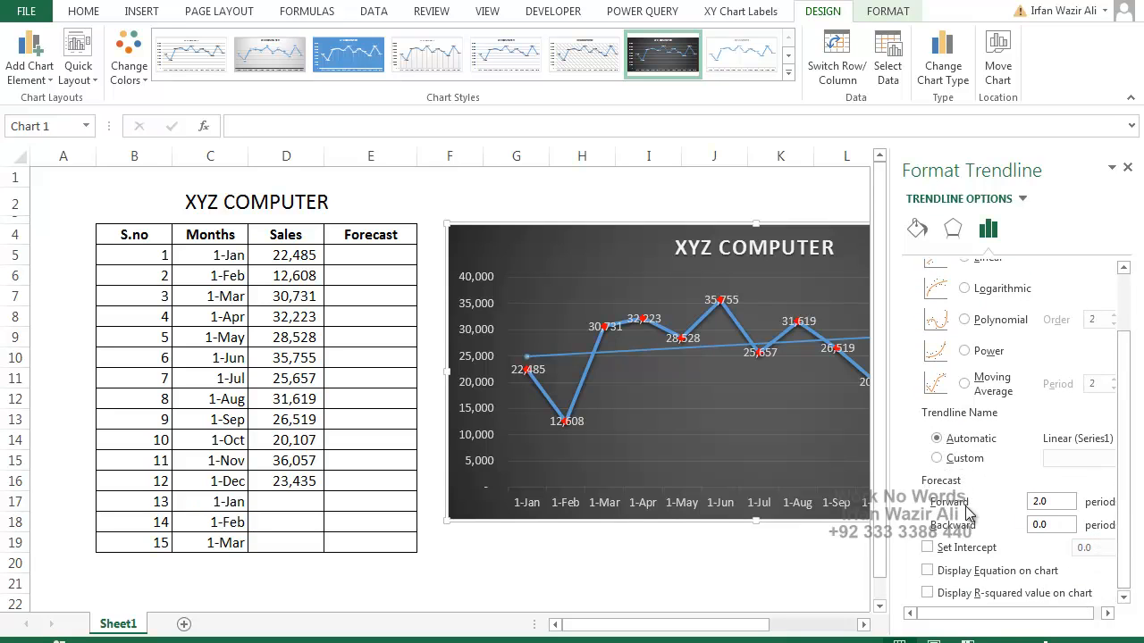
{"action": "left_click", "coordinate": [1042, 502]}
{"action": "left_click_drag", "start_coordinate": [1043, 506], "coordinate": [1032, 508]}
{"action": "type", "text": "3"}
{"action": "key", "text": "Tab"}
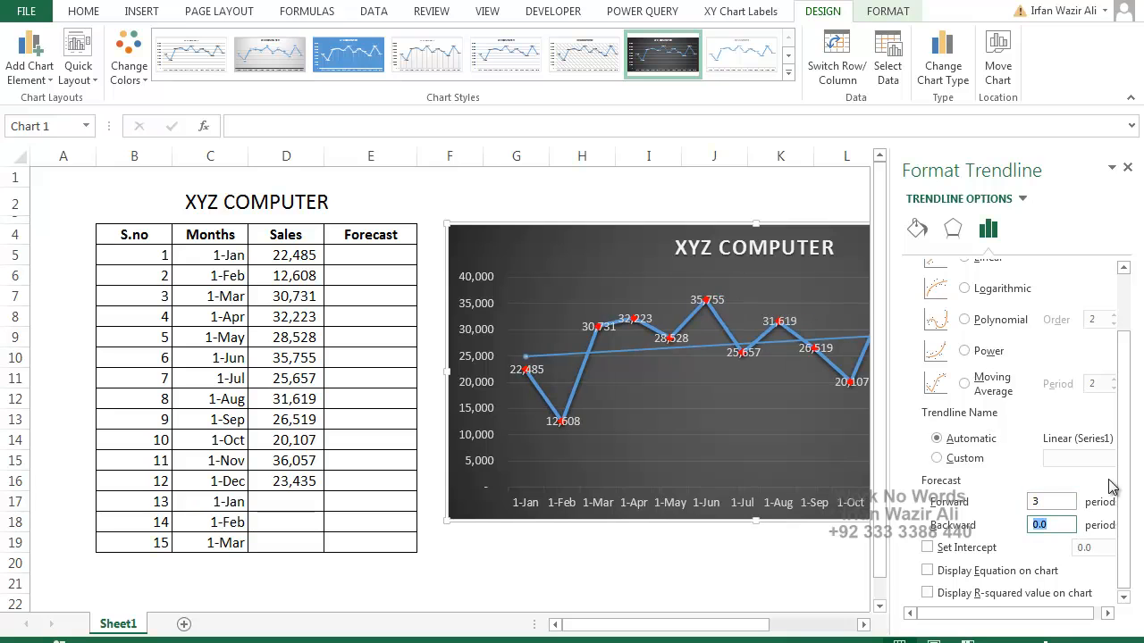
{"action": "left_click", "coordinate": [1128, 167]}
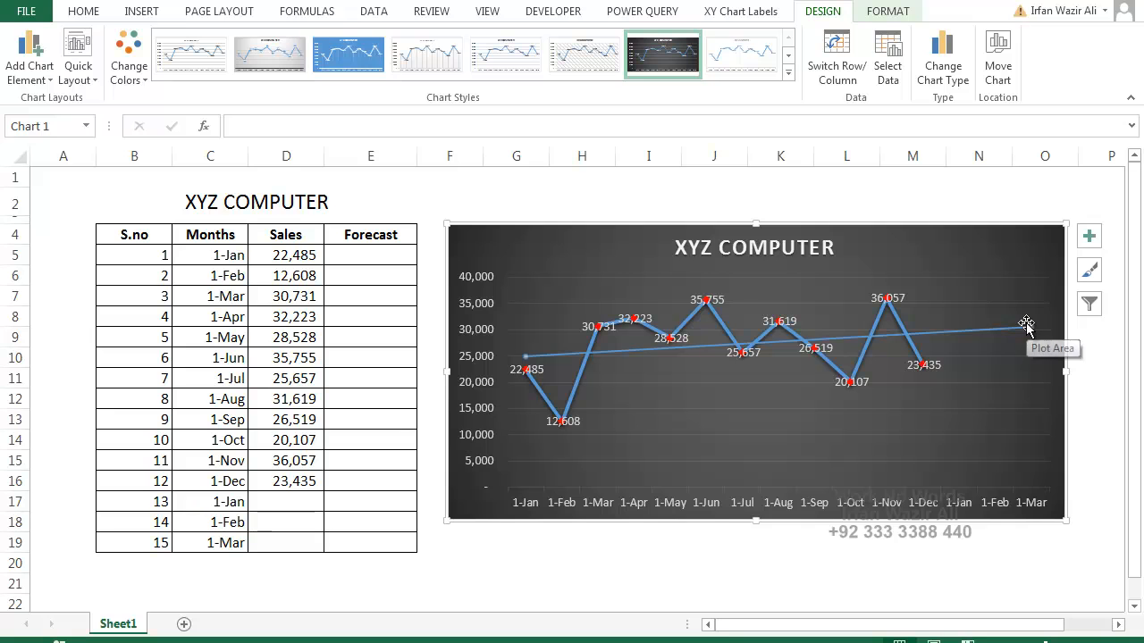
- Enter the formula =FORECAST(B17,$D$5:$D$16,$B$5:$B$16) in cell E17
{"action": "left_click", "coordinate": [303, 497]}
{"action": "left_click", "coordinate": [365, 497]}
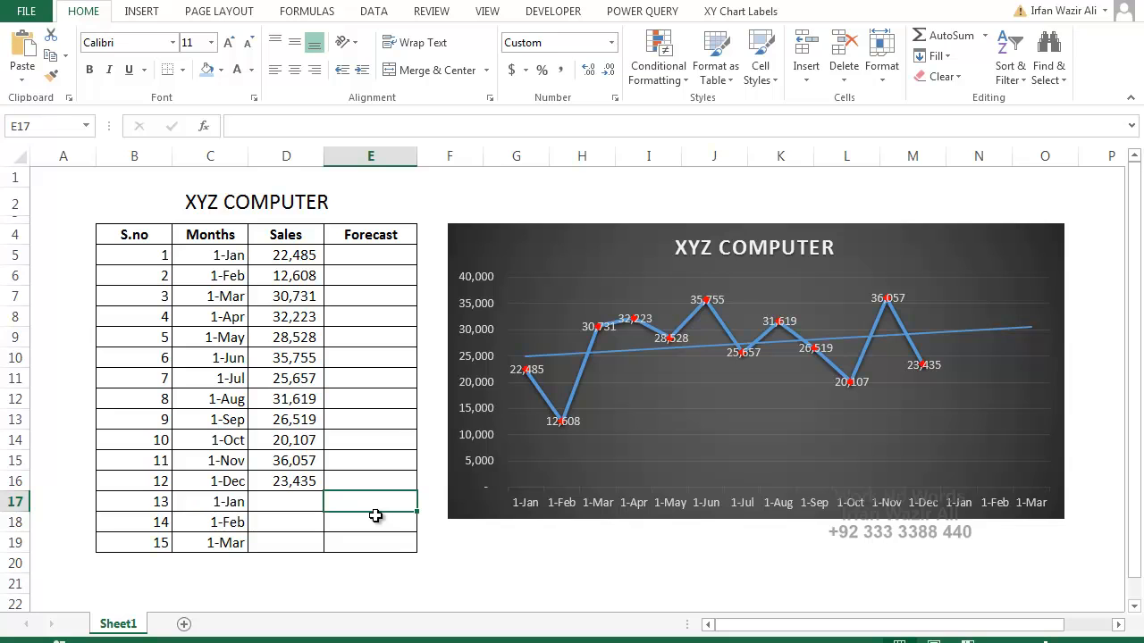
{"action": "type", "text": "="}
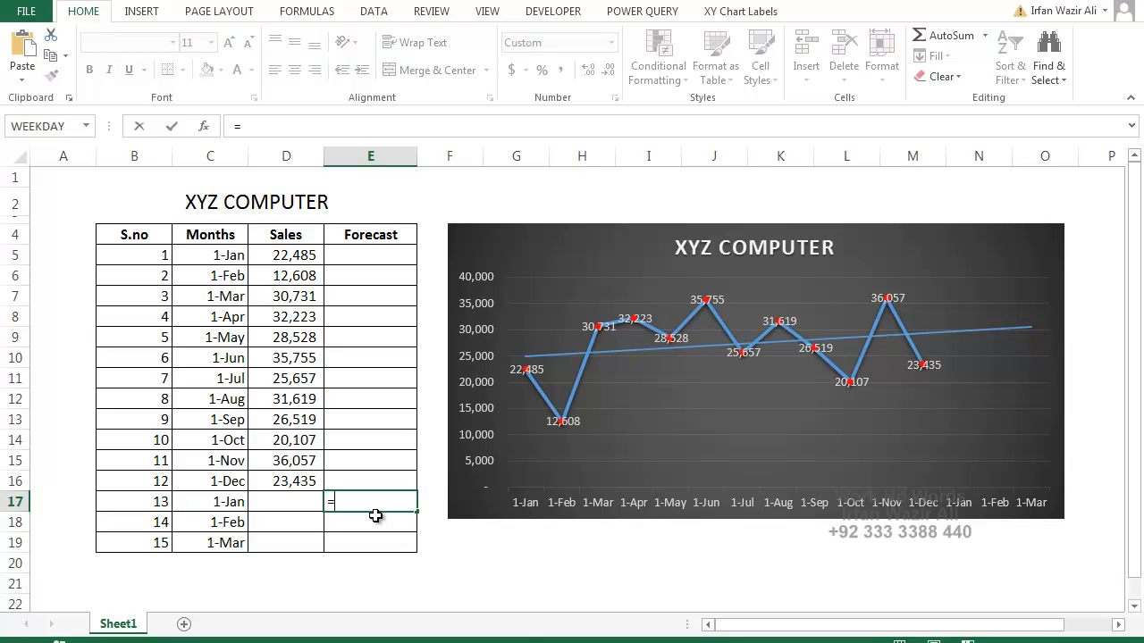
{"action": "type", "text": "fore"}
{"action": "key", "text": "Tab"}
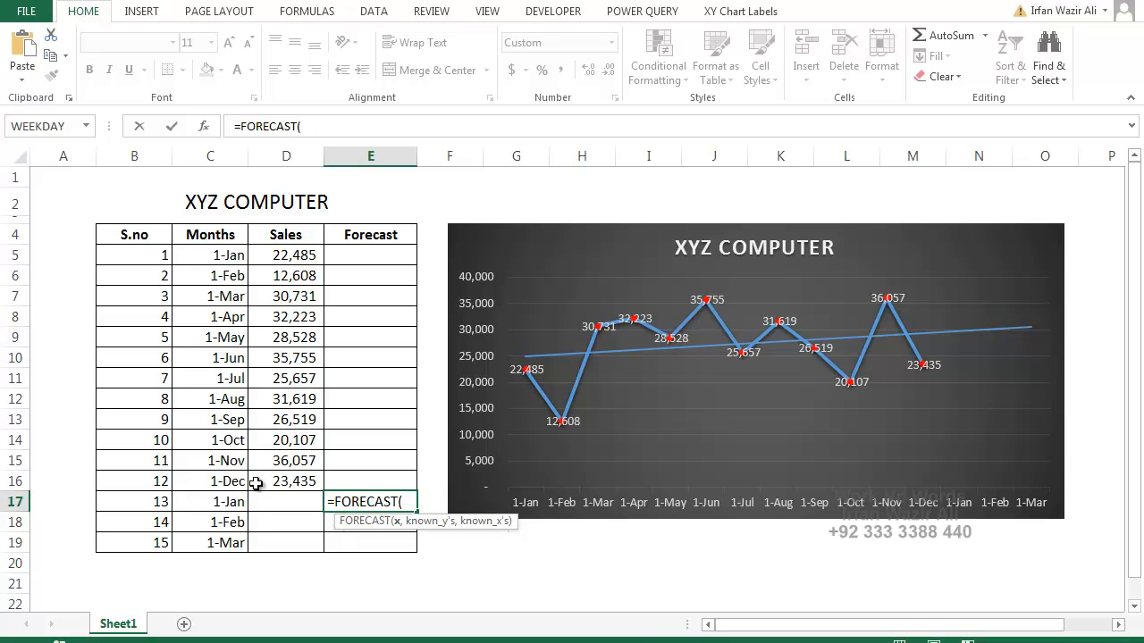
{"action": "left_click", "coordinate": [158, 503]}
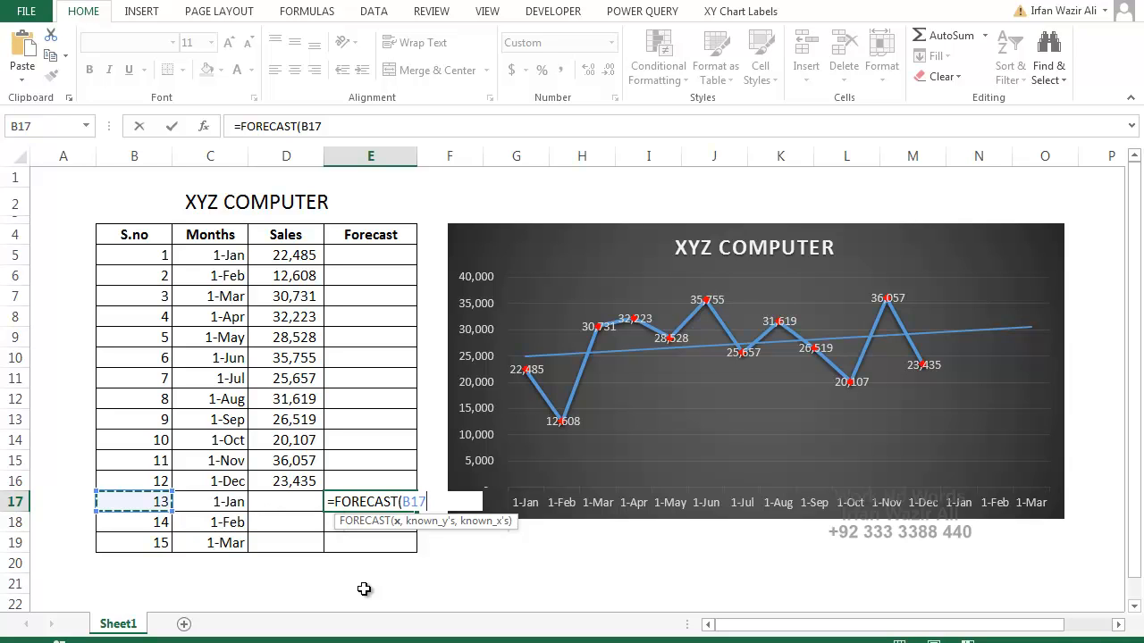
{"action": "type", "text": ","}
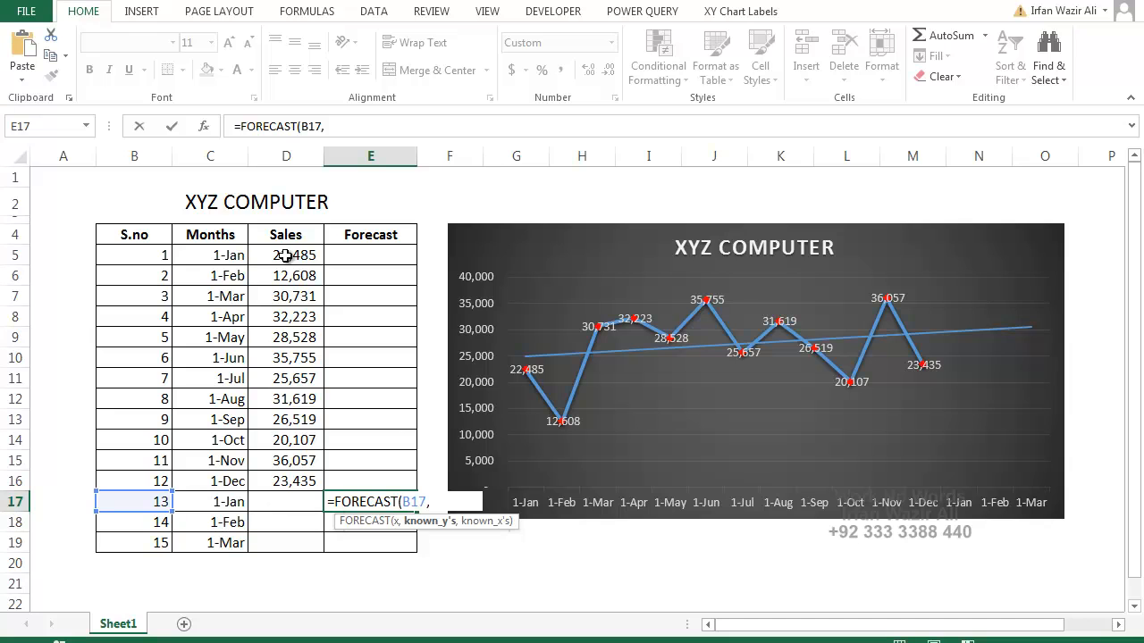
{"action": "left_click_drag", "start_coordinate": [284, 256], "coordinate": [295, 480]}
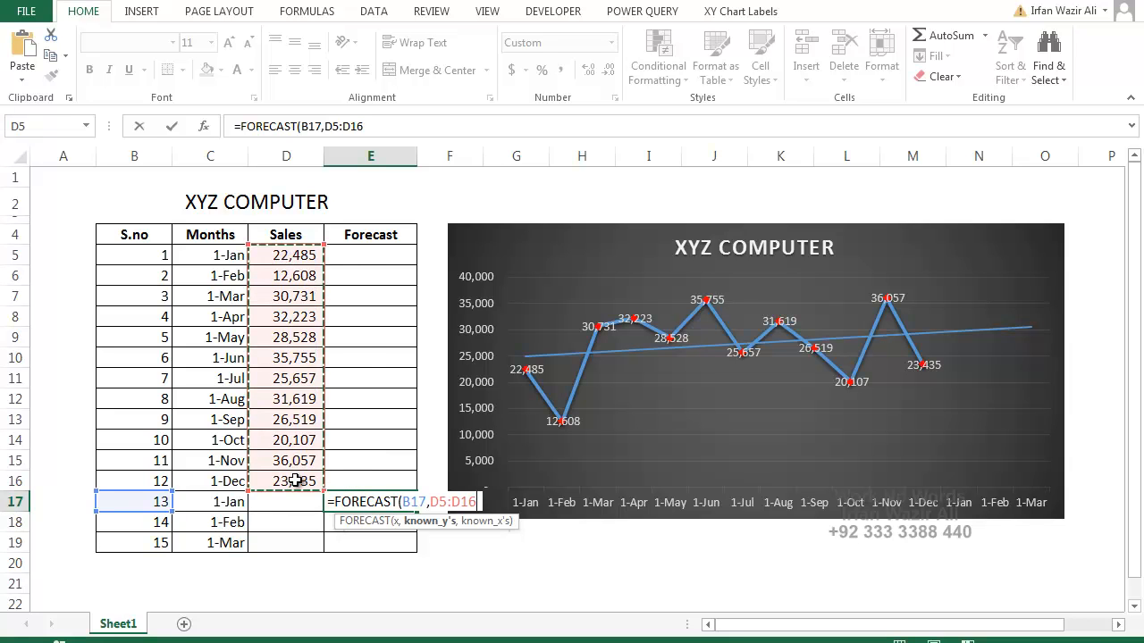
{"action": "key", "text": "F4"}
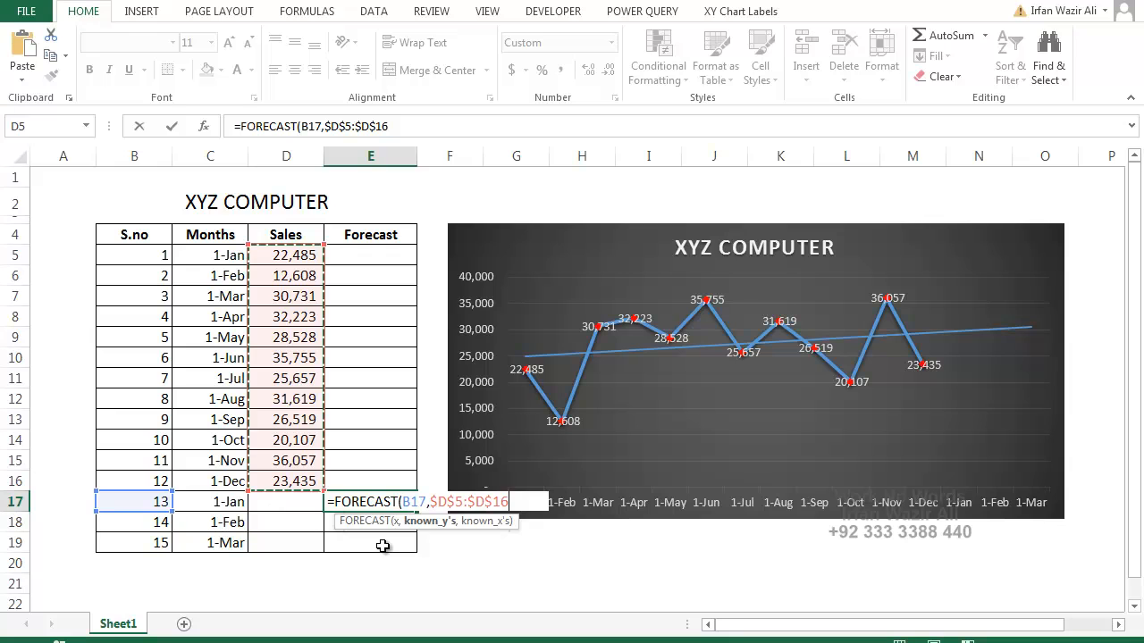
{"action": "type", "text": ","}
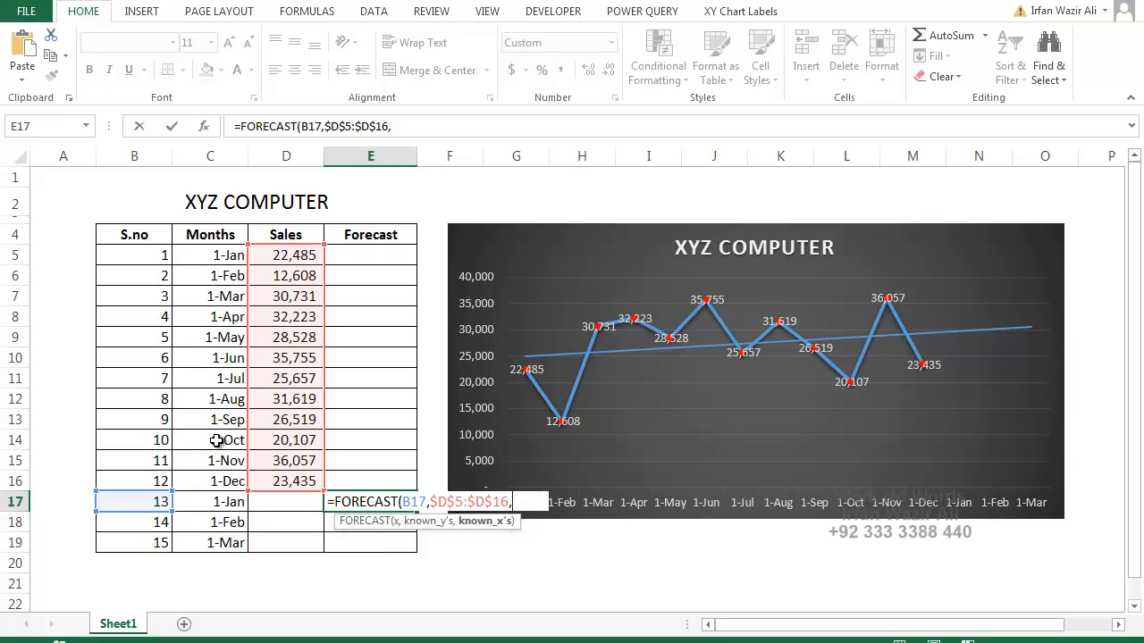
{"action": "left_click_drag", "start_coordinate": [146, 255], "coordinate": [149, 483]}
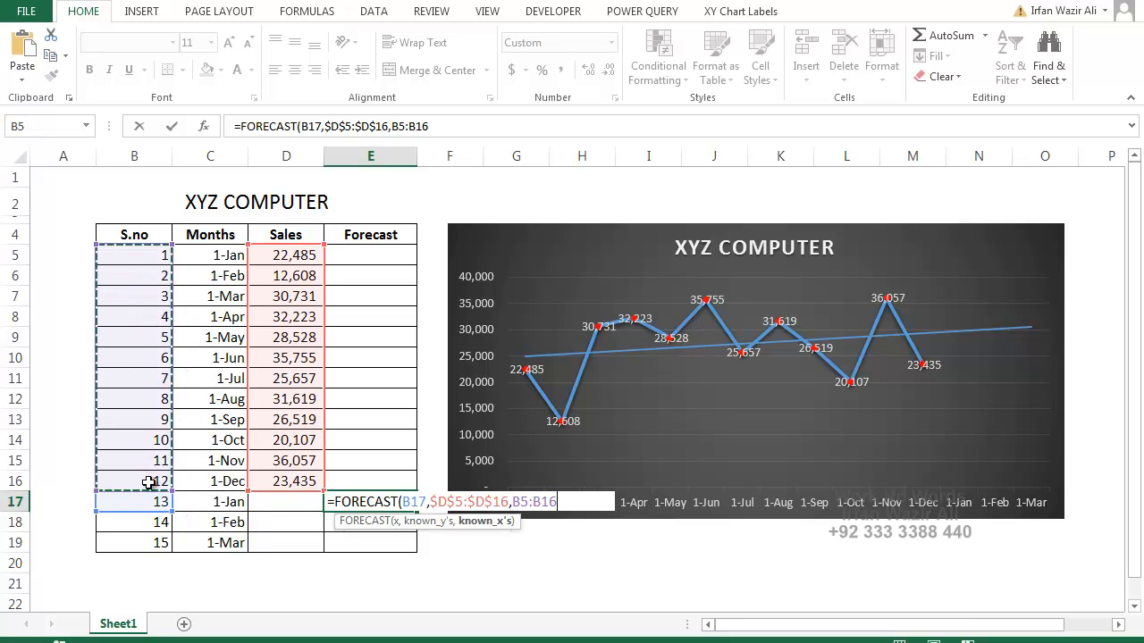
{"action": "key", "text": "F4"}
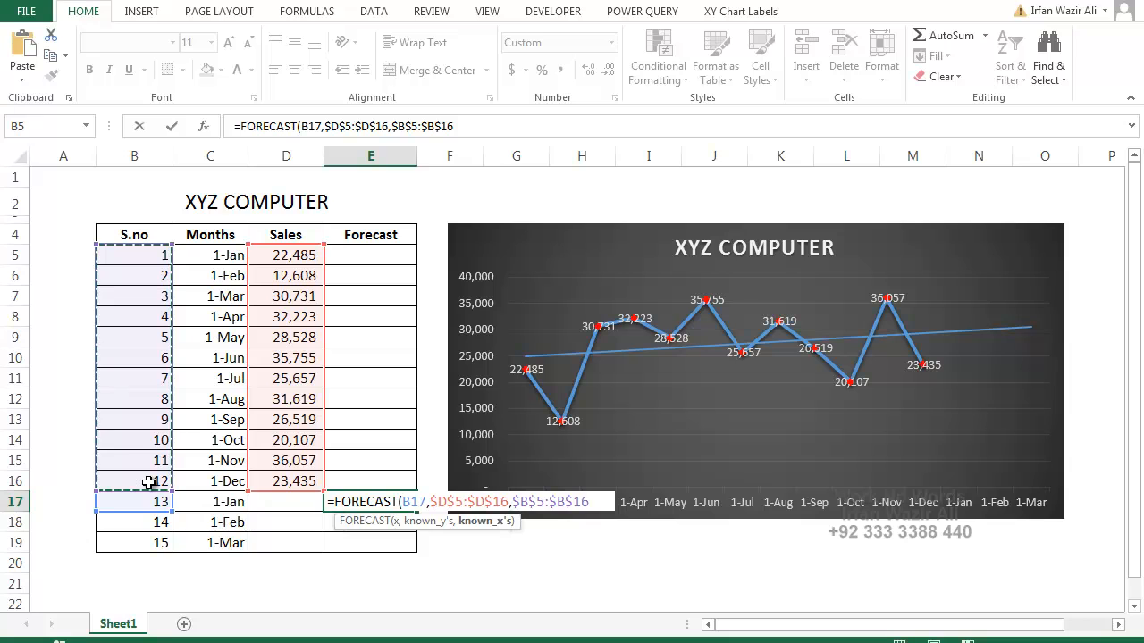
{"action": "key", "text": "Return"}
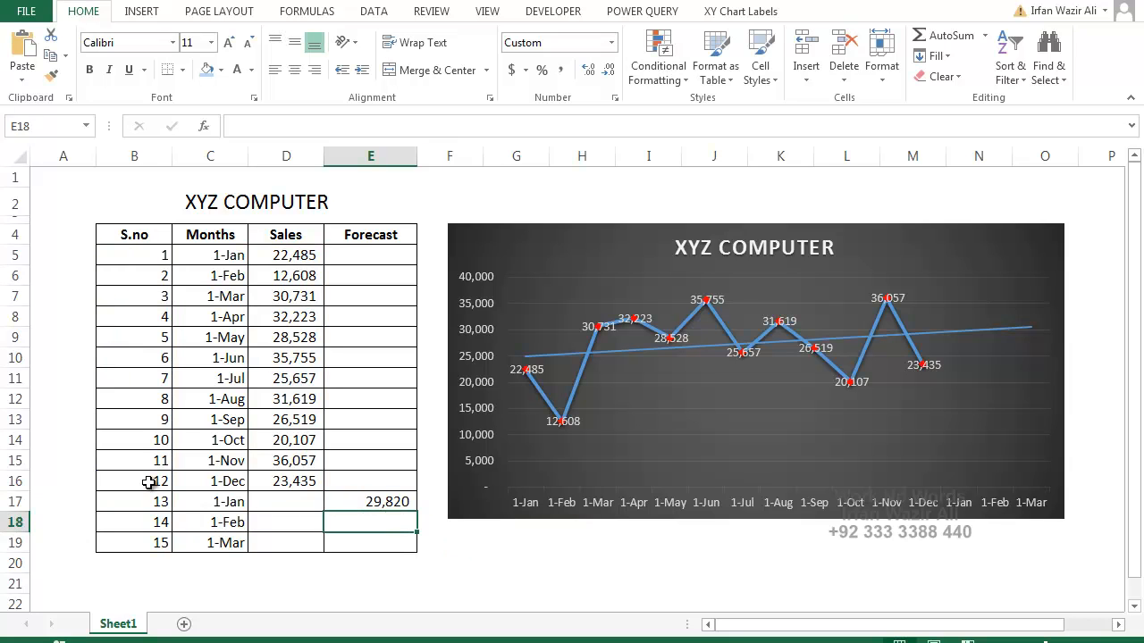
- Fill the forecast formula from E17 down through E19
{"action": "left_click", "coordinate": [391, 501]}
{"action": "left_click_drag", "start_coordinate": [418, 512], "coordinate": [416, 547]}
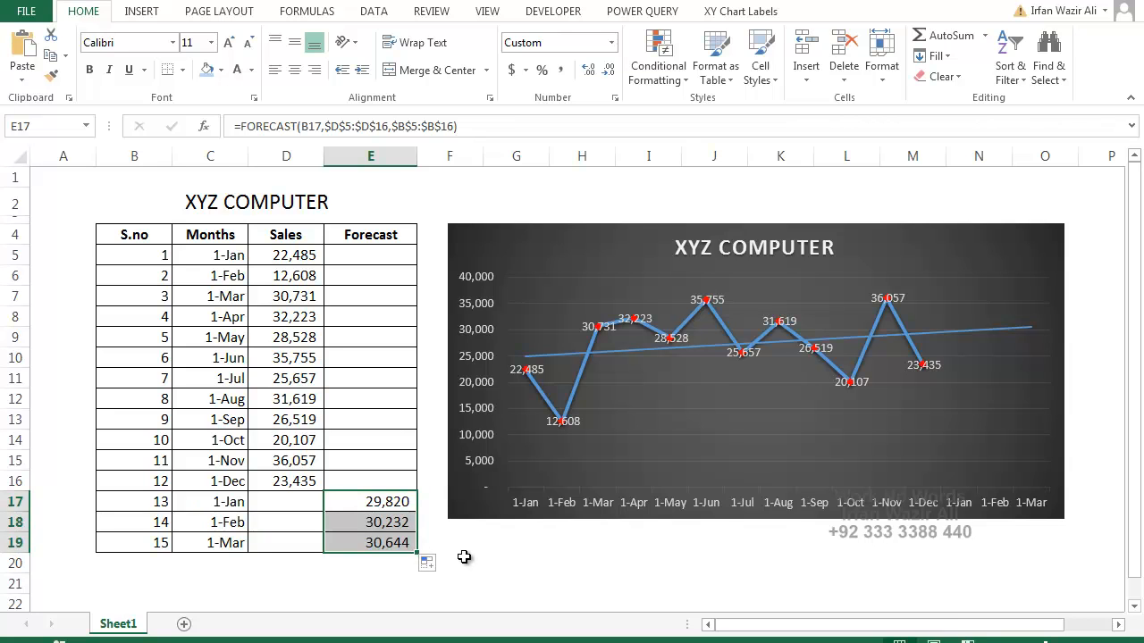
{"action": "left_click", "coordinate": [350, 443]}
- Extend the sales series in D5:D16 as a linear projection through D19
{"action": "left_click_drag", "start_coordinate": [289, 259], "coordinate": [289, 477]}
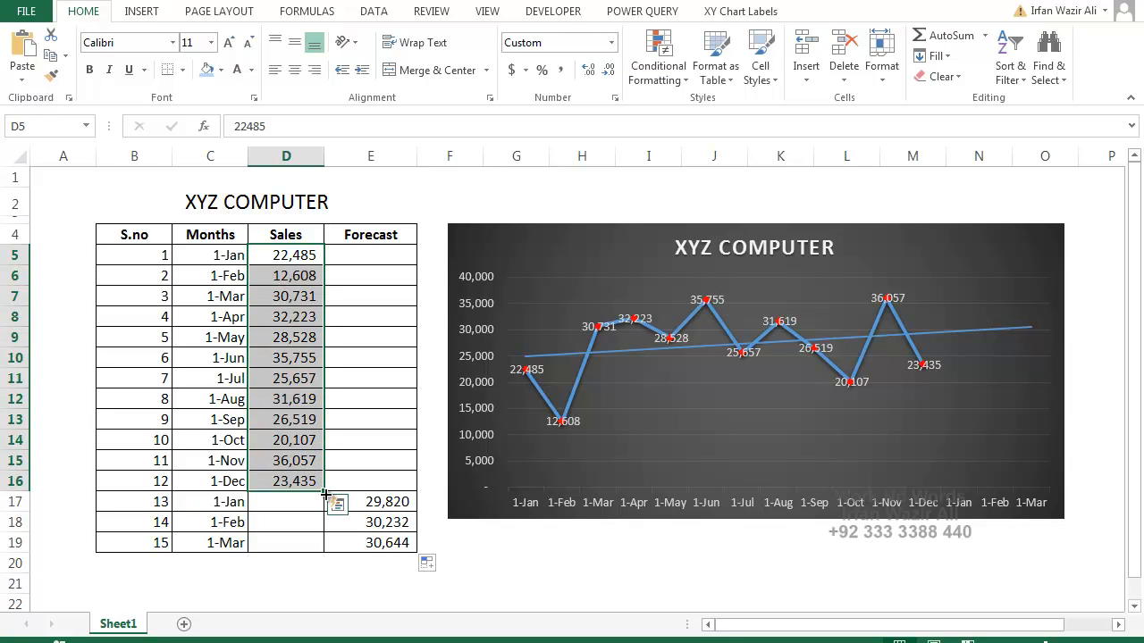
{"action": "left_click_drag", "start_coordinate": [324, 493], "coordinate": [325, 548]}
- Compare the projected sales in D17:D19 with the FORECAST results in E17:E19
{"action": "left_click", "coordinate": [371, 503]}
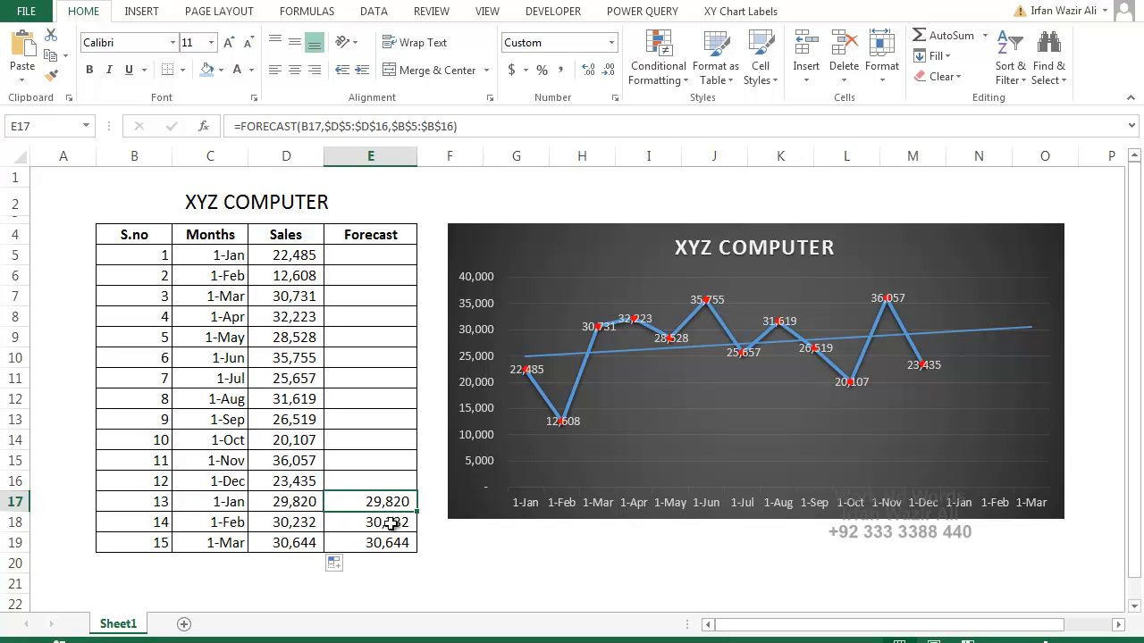
{"action": "left_click", "coordinate": [302, 504]}
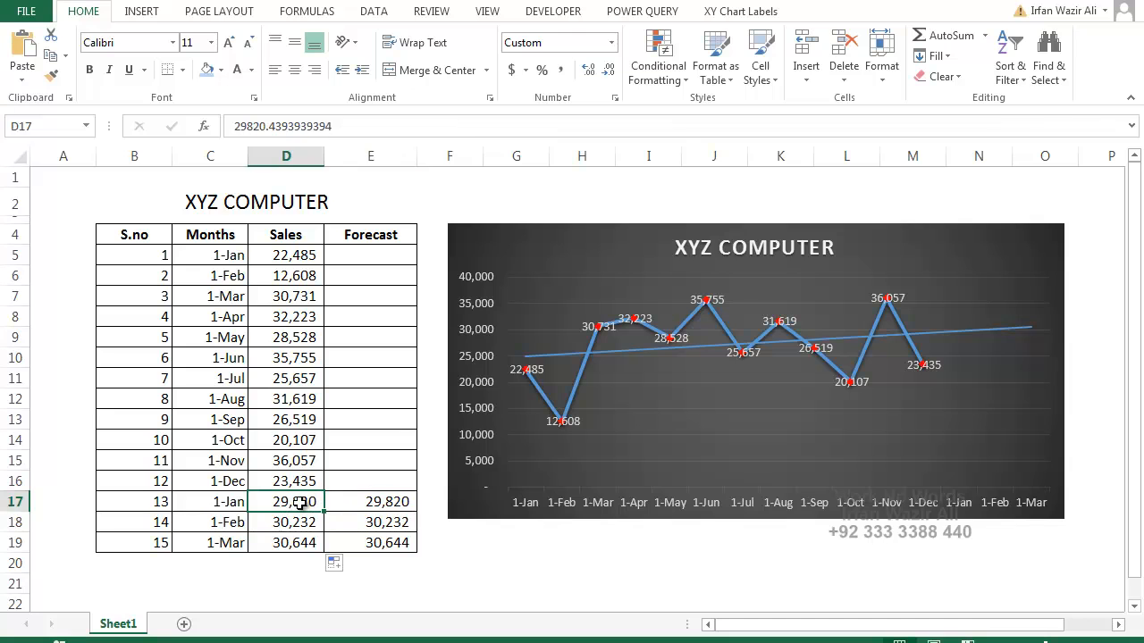
{"action": "left_click", "coordinate": [300, 522]}
{"action": "left_click", "coordinate": [374, 522]}
{"action": "left_click", "coordinate": [374, 543]}
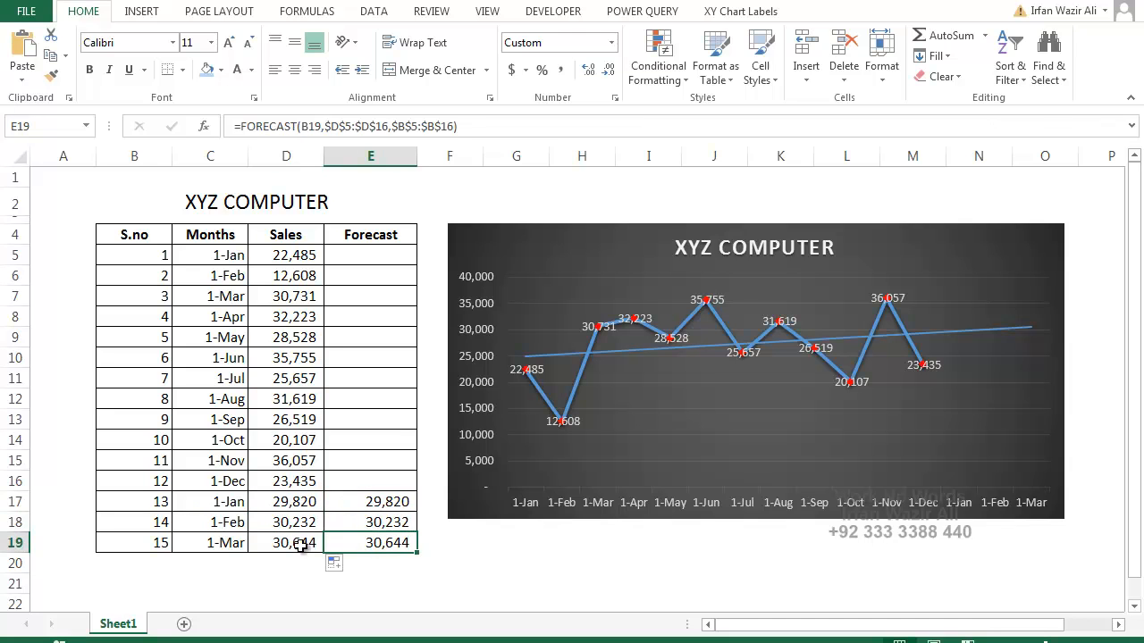
{"action": "left_click", "coordinate": [300, 545]}
{"action": "left_click", "coordinate": [302, 569]}
{"action": "left_click", "coordinate": [364, 574]}
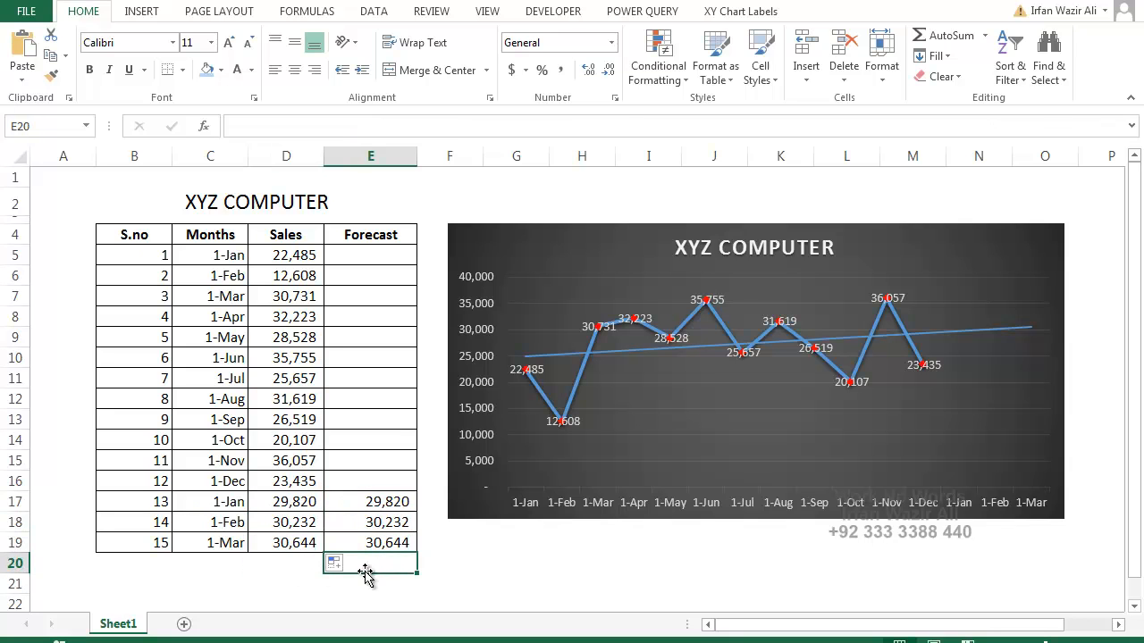